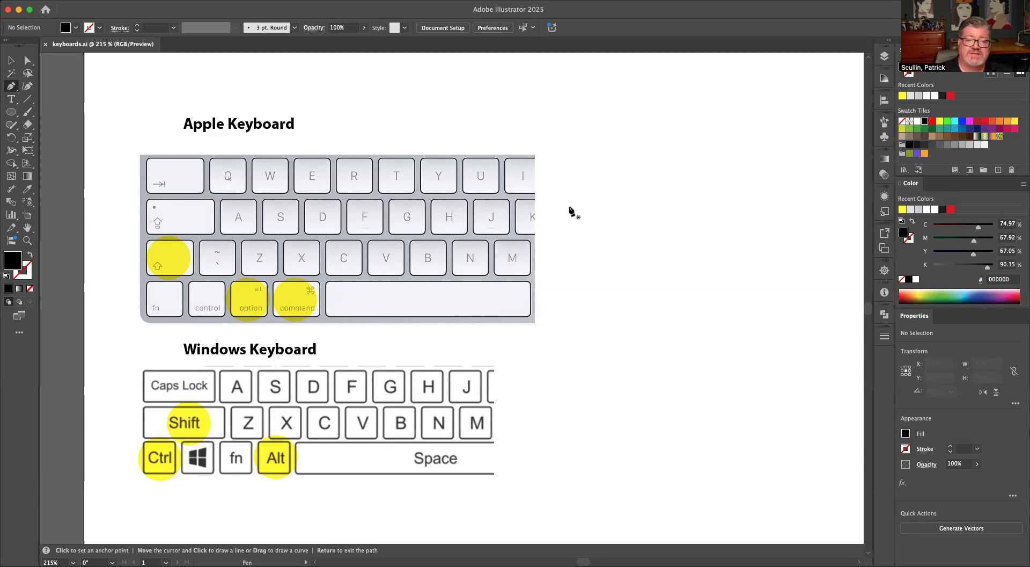
Draw an eight-point filled zigzag path beside the Apple keyboard with the Pen tool, and reposition its last anchor on the shape's left side.
{"action": "left_click", "coordinate": [569, 229]}
{"action": "left_click", "coordinate": [611, 155]}
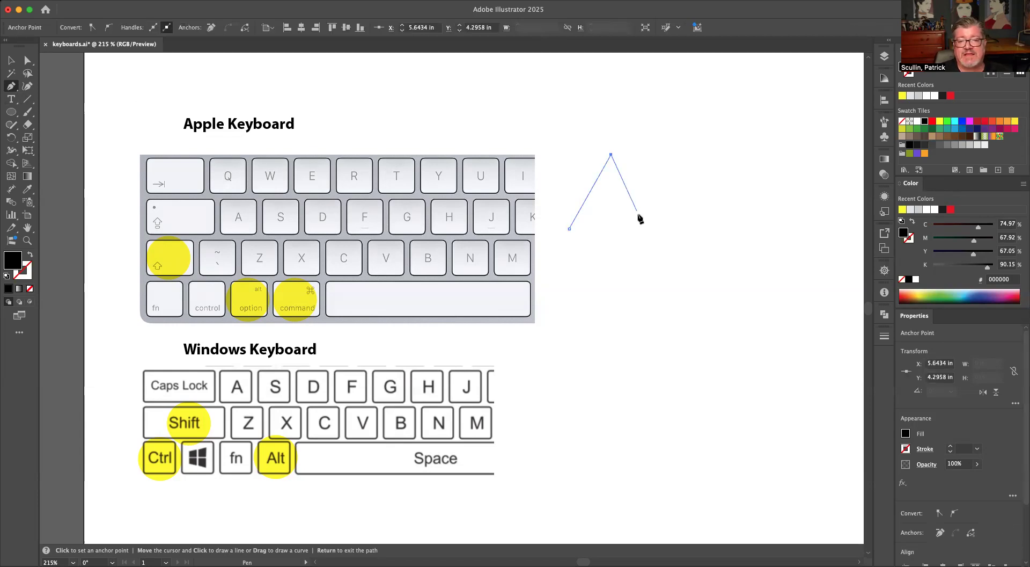
{"action": "left_click", "coordinate": [638, 214]}
{"action": "left_click", "coordinate": [689, 161]}
{"action": "left_click", "coordinate": [684, 247]}
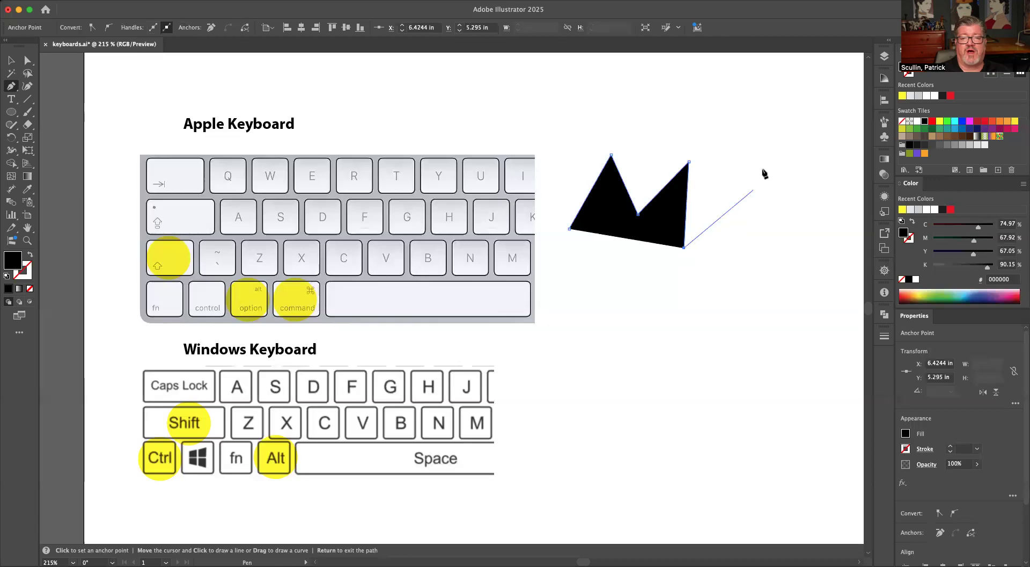
{"action": "left_click", "coordinate": [725, 235]}
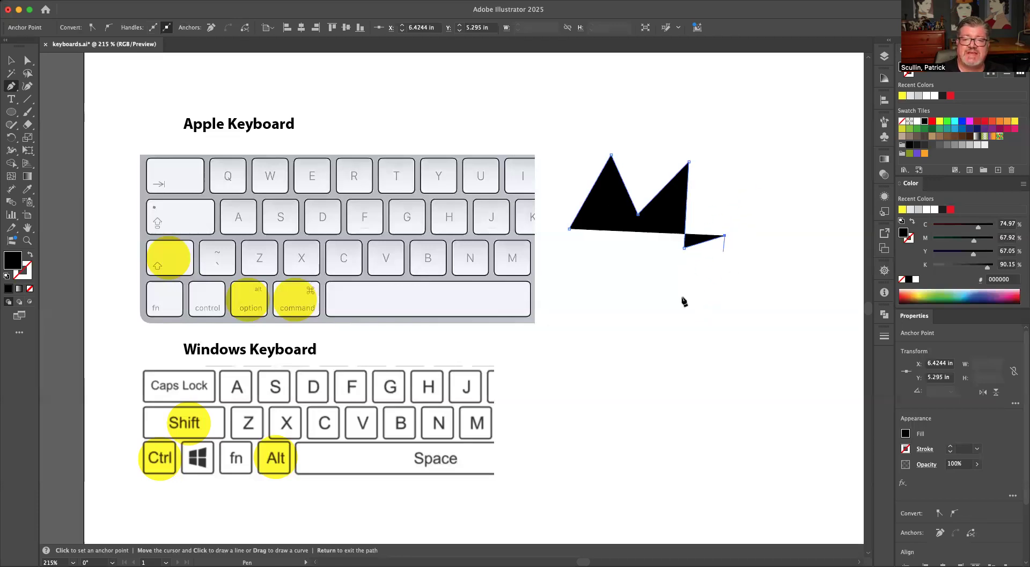
{"action": "left_click", "coordinate": [656, 299]}
{"action": "left_click", "coordinate": [725, 299]}
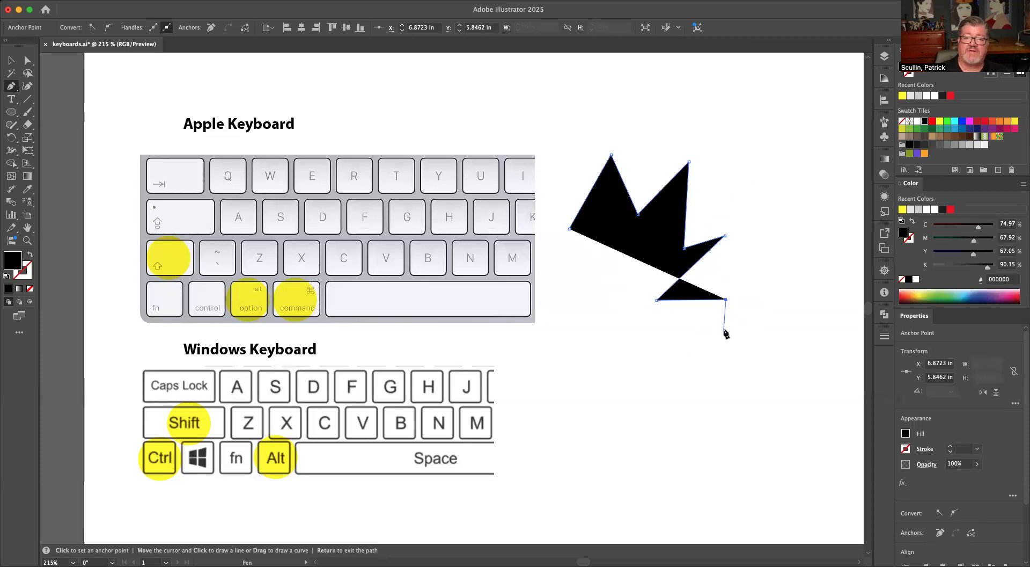
{"action": "key", "text": "super"}
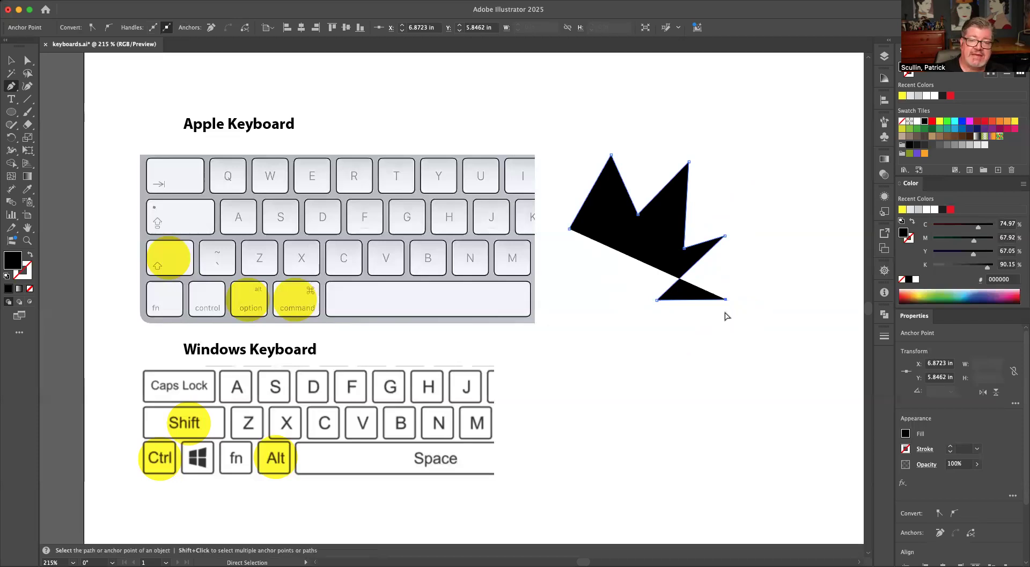
{"action": "left_click_drag", "start_coordinate": [726, 300], "coordinate": [609, 263]}
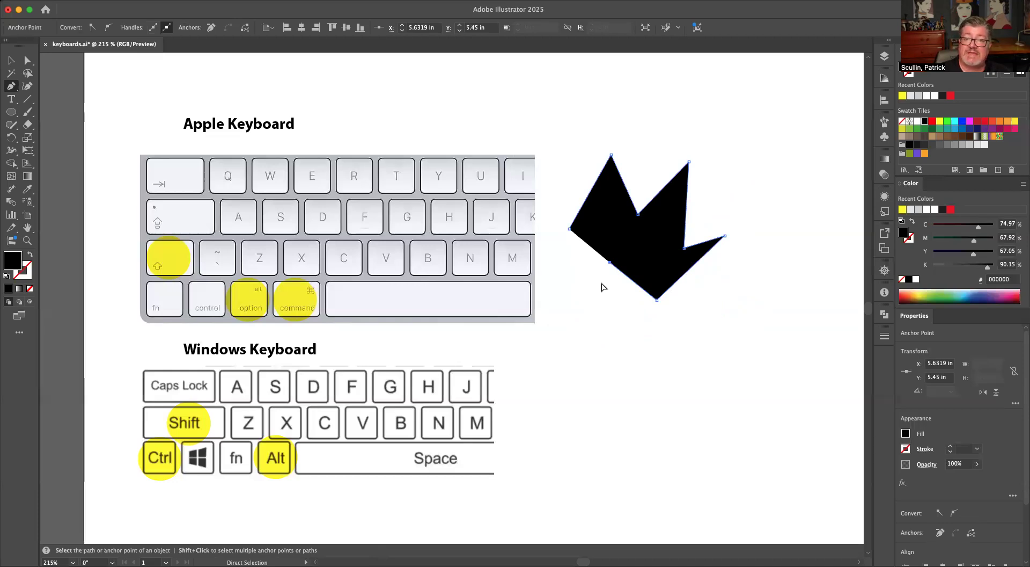
Extend the path downward with three corner points, and reposition the whole path and its last anchor point.
{"action": "left_click", "coordinate": [610, 313]}
{"action": "left_click", "coordinate": [675, 340]}
{"action": "left_click", "coordinate": [659, 400]}
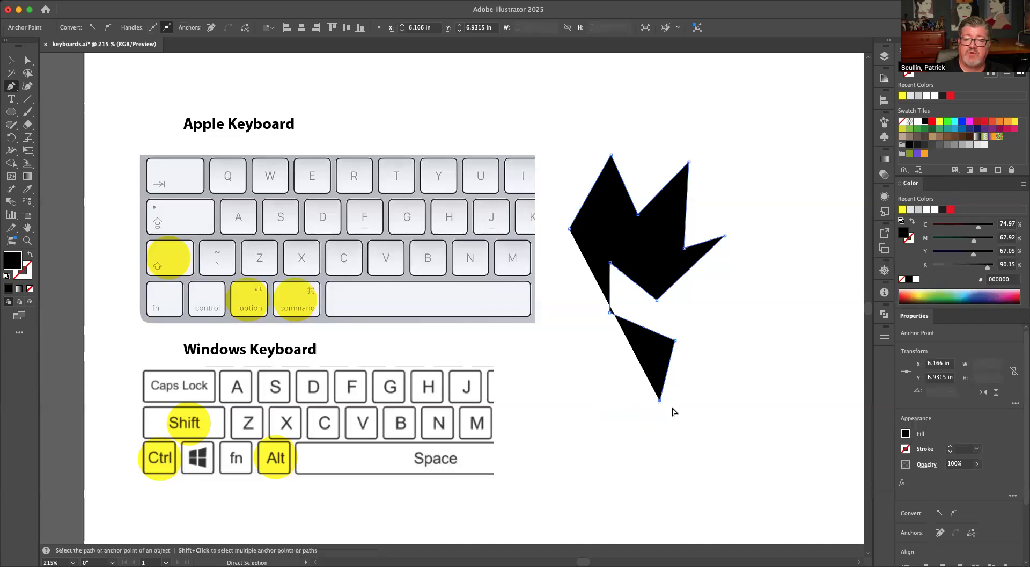
{"action": "left_click_drag", "start_coordinate": [661, 399], "coordinate": [710, 350]}
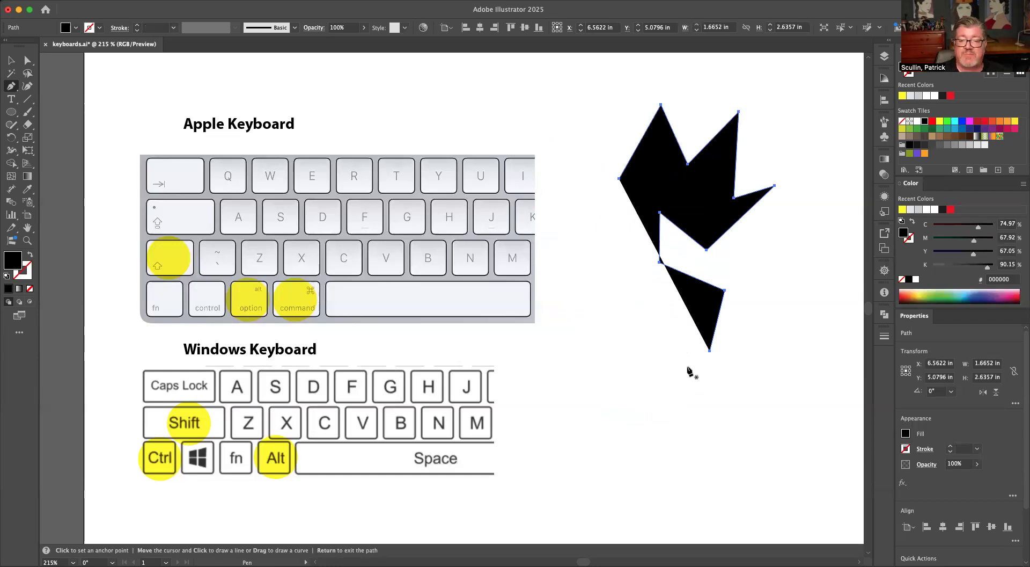
{"action": "left_click_drag", "start_coordinate": [710, 351], "coordinate": [602, 339]}
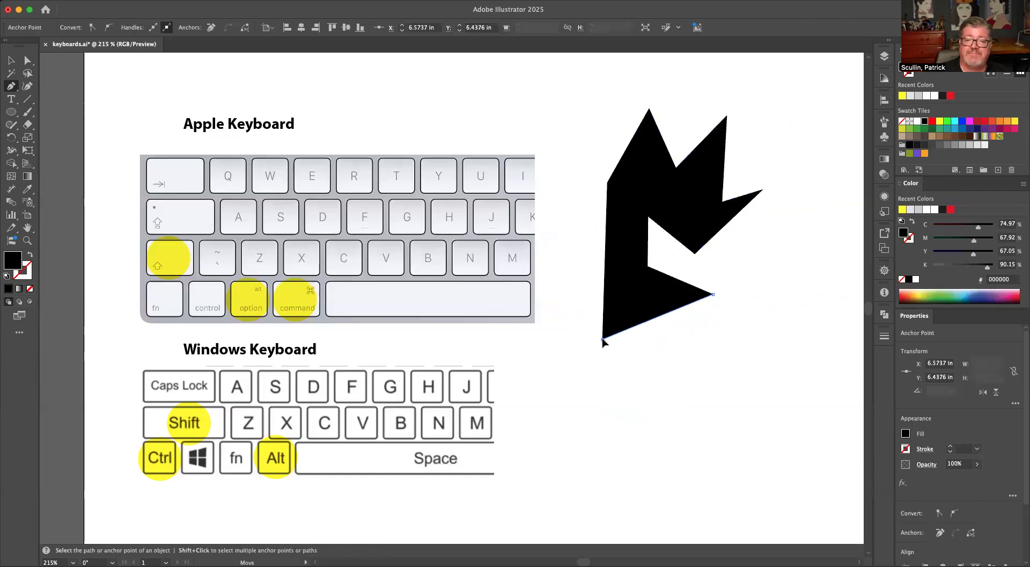
Add three more corner points below the shape, and delete the black path.
{"action": "left_click", "coordinate": [656, 356]}
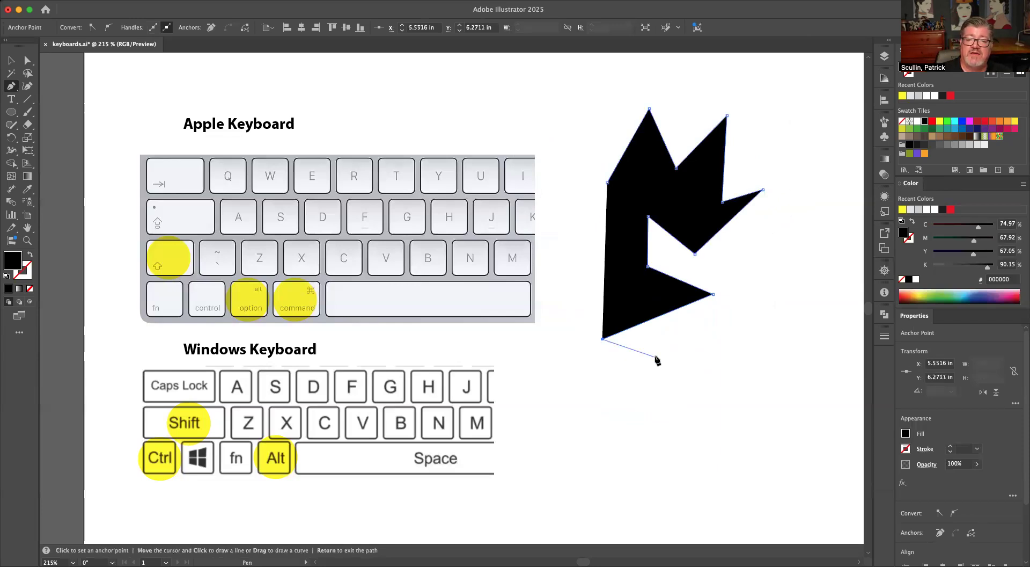
{"action": "left_click", "coordinate": [615, 398]}
{"action": "left_click", "coordinate": [713, 382]}
{"action": "key", "text": "Return"}
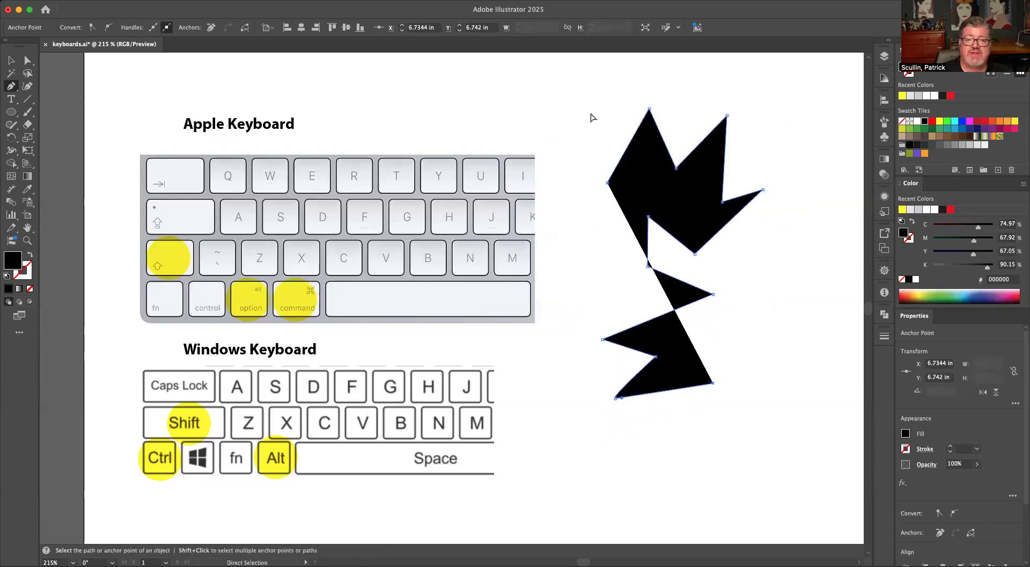
{"action": "key", "text": "Delete"}
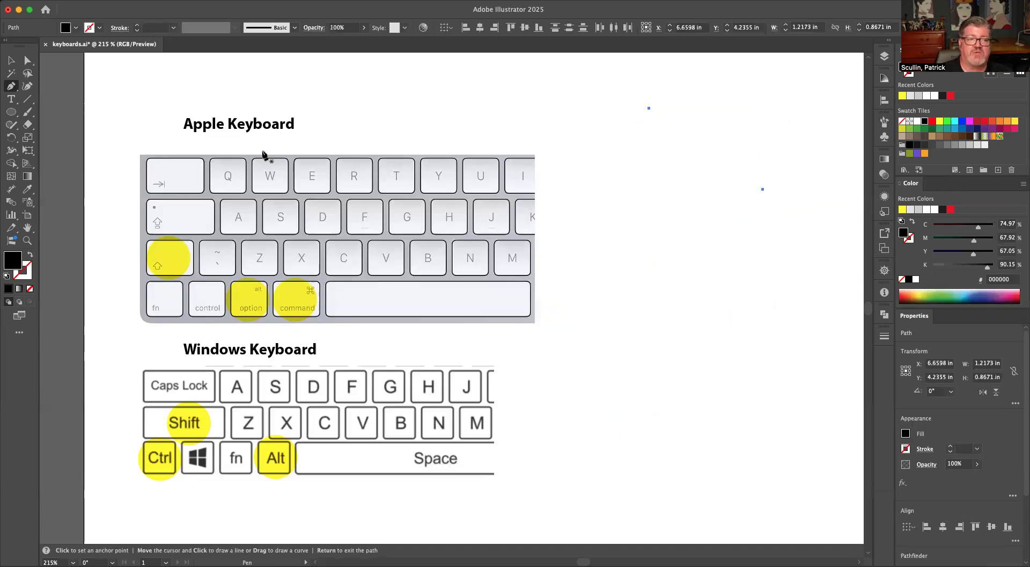
Reset to the default white fill and black 1 pt stroke, and start a Pen path with two straight segments forming a peak.
{"action": "left_click", "coordinate": [7, 276]}
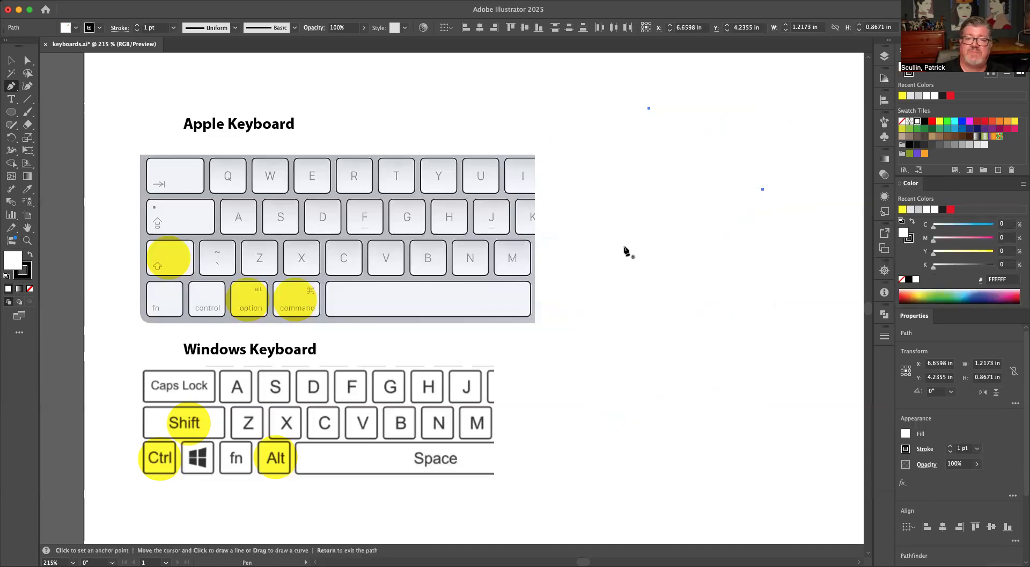
{"action": "left_click", "coordinate": [580, 228]}
{"action": "left_click", "coordinate": [628, 160]}
{"action": "left_click", "coordinate": [670, 243]}
Continue the path to the right with five smooth curve points, ending in an S-shaped bend.
{"action": "left_click_drag", "start_coordinate": [762, 165], "coordinate": [779, 187]}
{"action": "left_click_drag", "start_coordinate": [773, 244], "coordinate": [811, 197]}
{"action": "left_click_drag", "start_coordinate": [841, 163], "coordinate": [852, 167]}
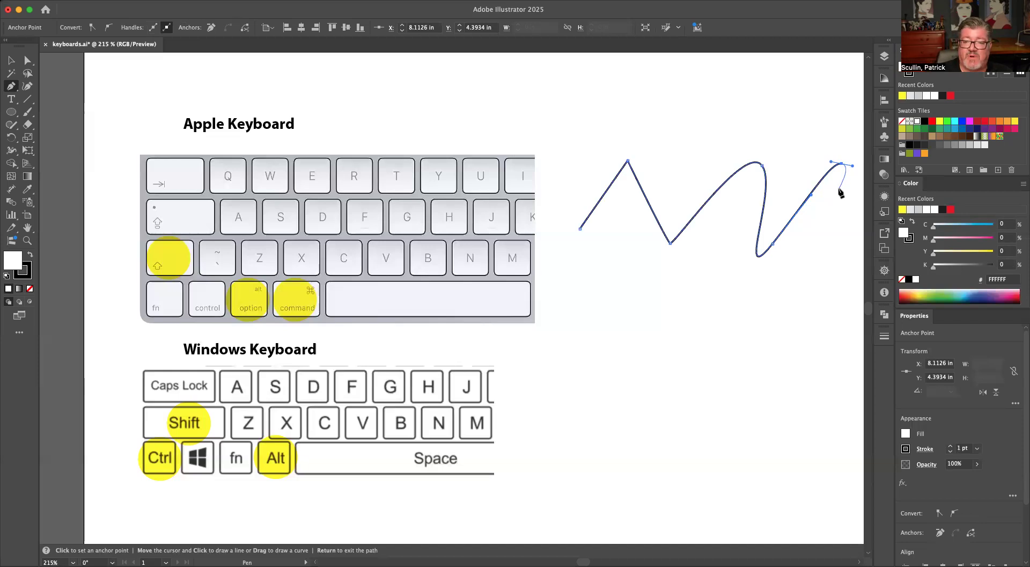
{"action": "scroll", "coordinate": [841, 195], "scroll_direction": "right", "scroll_amount": 10}
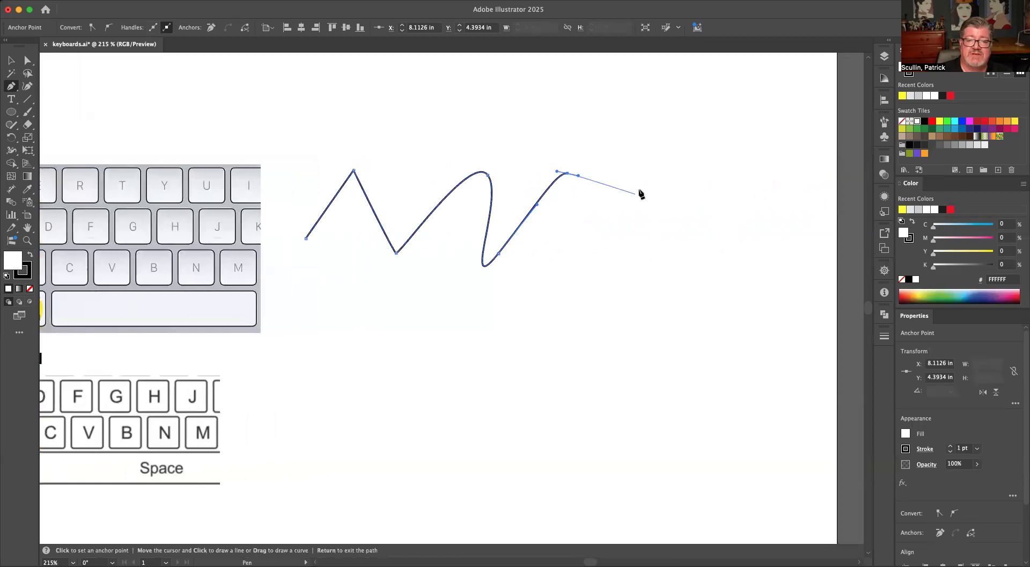
{"action": "left_click_drag", "start_coordinate": [653, 175], "coordinate": [623, 278]}
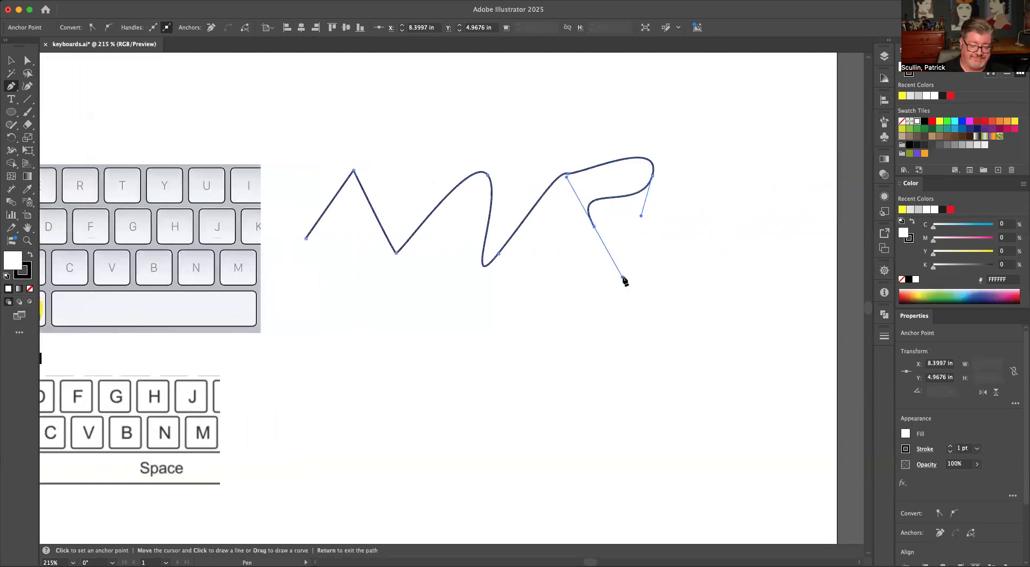
{"action": "left_click_drag", "start_coordinate": [624, 278], "coordinate": [626, 278]}
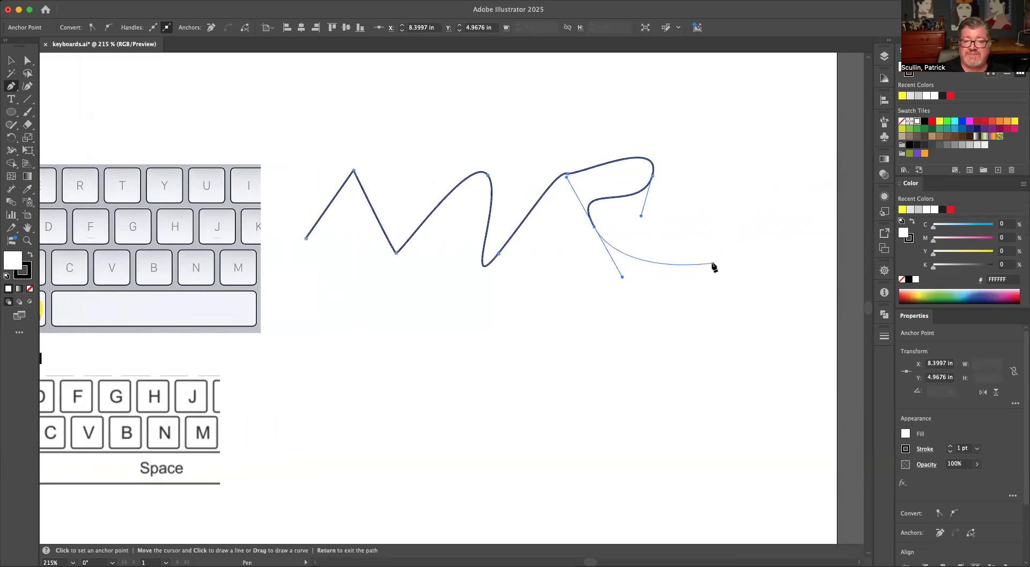
Extend the path downward and back to the left with stepped segments constrained to horizontal, vertical and 45-degree directions.
{"action": "left_click", "coordinate": [714, 266], "text": "shift"}
{"action": "left_click", "coordinate": [681, 365], "text": "shift"}
{"action": "left_click", "coordinate": [581, 375], "text": "shift"}
{"action": "left_click", "coordinate": [563, 419], "text": "shift"}
{"action": "left_click", "coordinate": [499, 413], "text": "shift"}
{"action": "left_click", "coordinate": [518, 301], "text": "shift"}
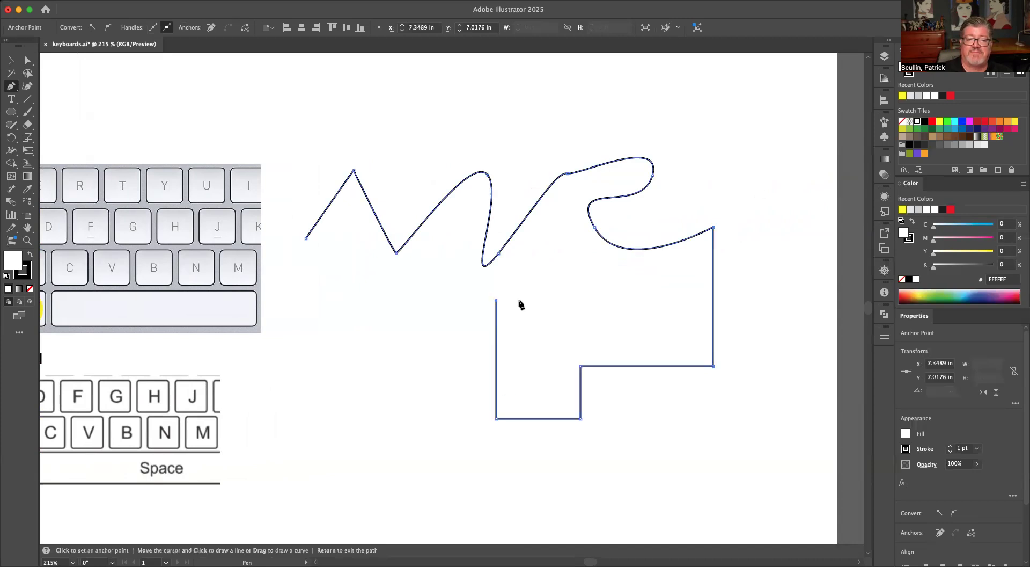
{"action": "left_click", "coordinate": [434, 297], "text": "shift"}
{"action": "left_click", "coordinate": [428, 376], "text": "shift"}
{"action": "left_click", "coordinate": [390, 411], "text": "shift"}
{"action": "left_click", "coordinate": [387, 338], "text": "shift"}
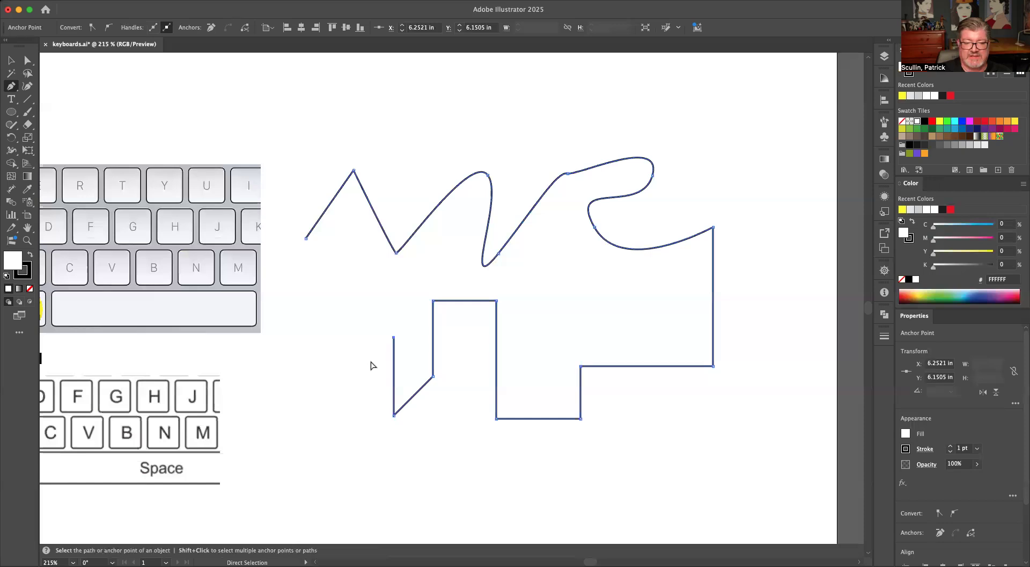
Pull a direction handle out of the last corner anchor and extend the path upward with three rounded curves, redirecting a handle for a sharp junction.
{"action": "key", "text": "super+equal"}
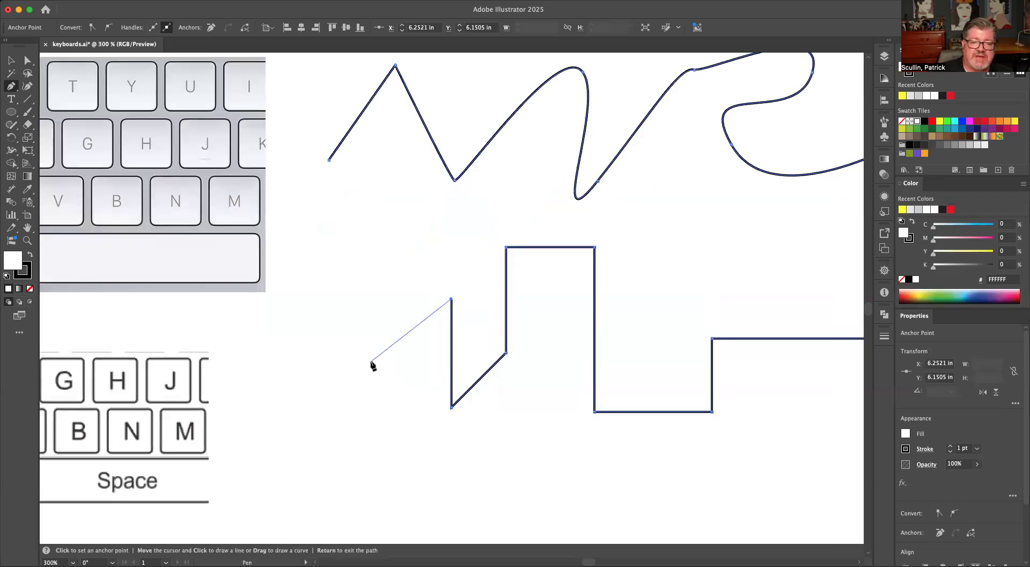
{"action": "key", "text": "shift+c"}
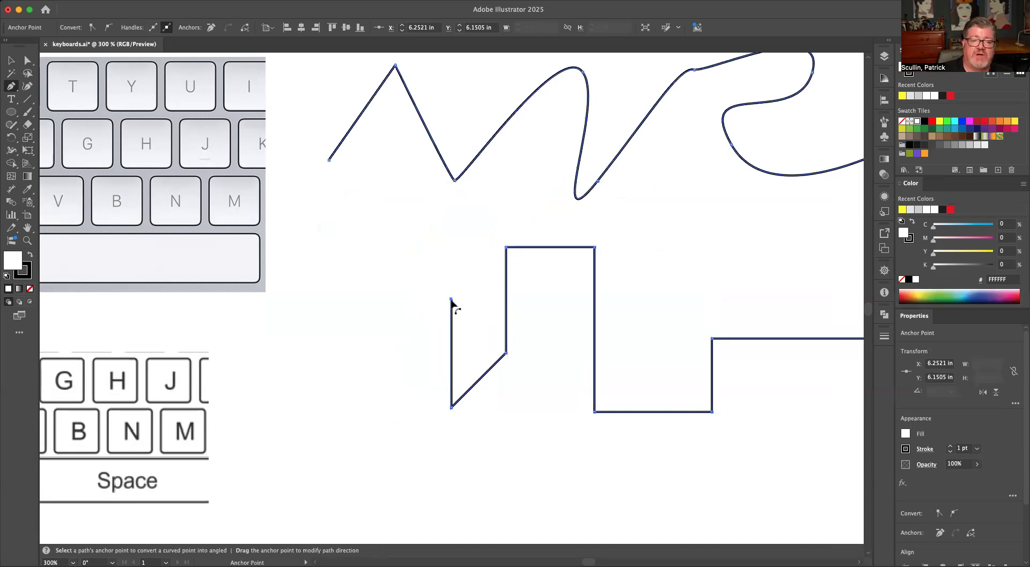
{"action": "left_click_drag", "start_coordinate": [450, 300], "coordinate": [399, 359]}
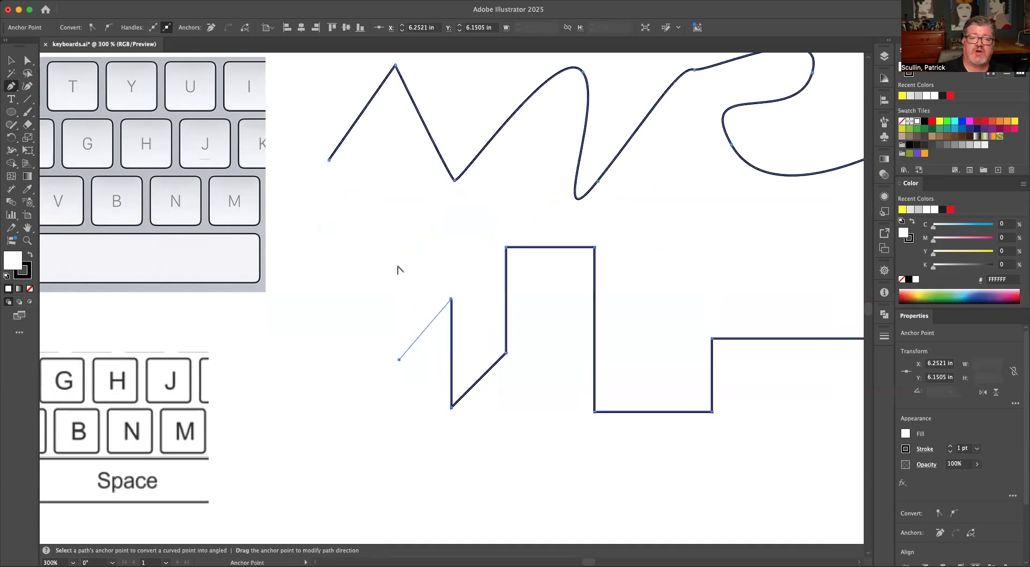
{"action": "left_click_drag", "start_coordinate": [393, 275], "coordinate": [417, 252]}
{"action": "left_click_drag", "start_coordinate": [400, 218], "coordinate": [415, 172]}
{"action": "key", "text": "alt"}
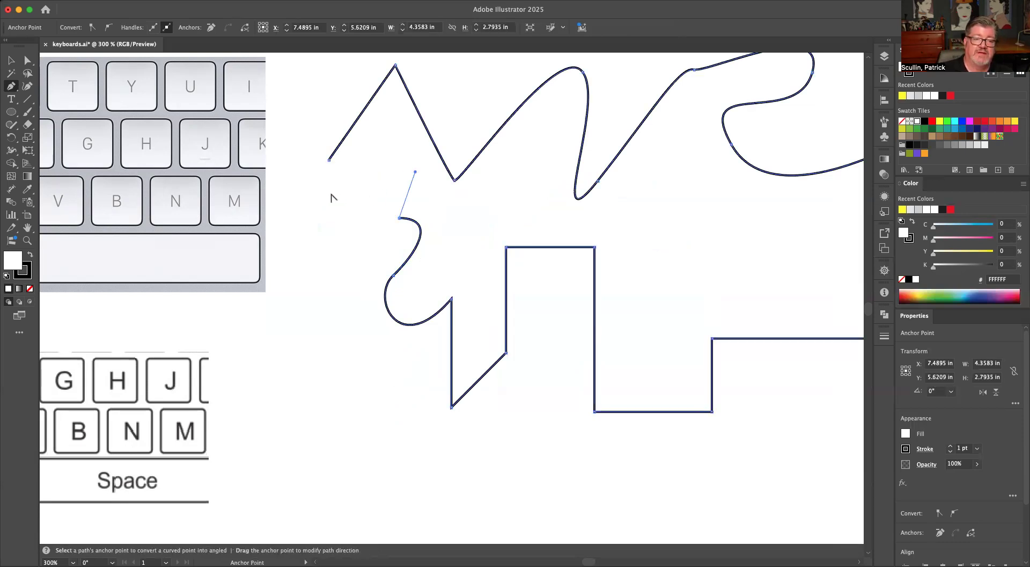
{"action": "left_click_drag", "start_coordinate": [332, 192], "coordinate": [330, 222]}
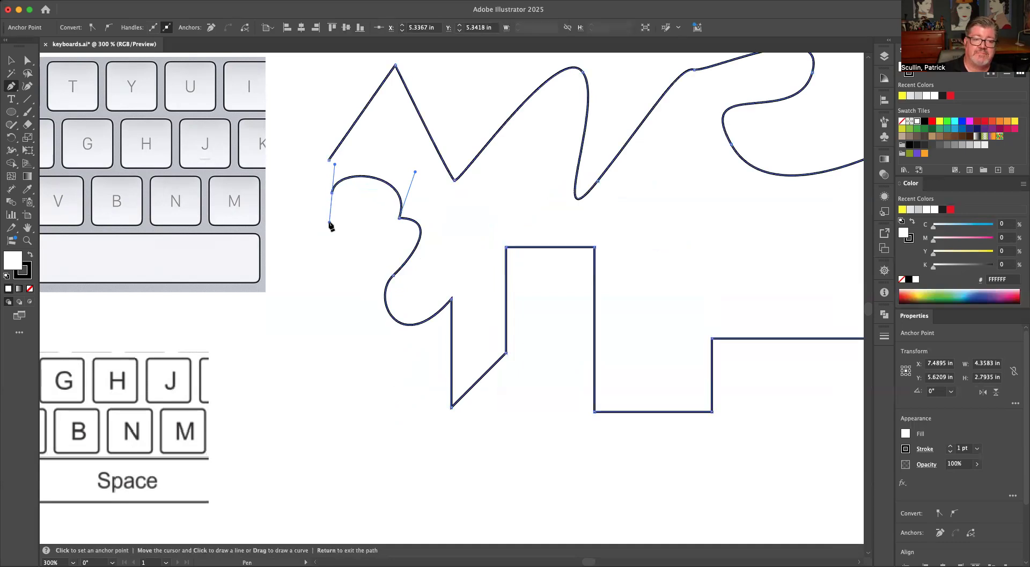
Redirect the last anchor's handle and continue the cloud-like outline downward with three more curves.
{"action": "left_click_drag", "start_coordinate": [329, 218], "coordinate": [299, 198]}
{"action": "mouse_move", "coordinate": [321, 249]}
{"action": "left_mouse_down"}
{"action": "mouse_move", "coordinate": [342, 253]}
{"action": "mouse_move", "coordinate": [336, 282]}
{"action": "mouse_move", "coordinate": [317, 289]}
{"action": "left_mouse_up"}
{"action": "left_click_drag", "start_coordinate": [301, 333], "coordinate": [333, 354]}
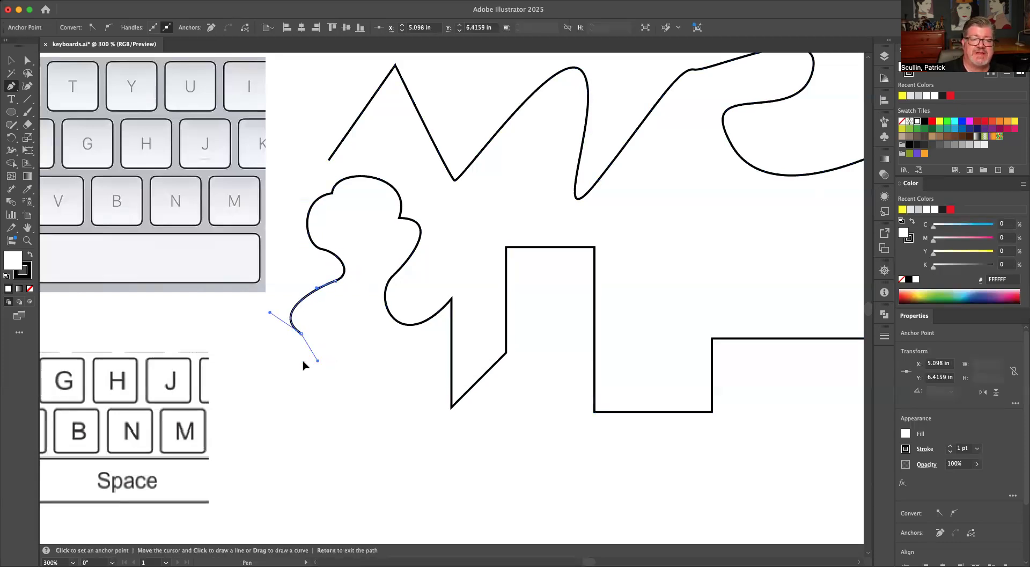
{"action": "left_click_drag", "start_coordinate": [335, 394], "coordinate": [369, 358]}
Redirect the end handle to break the curve, add two more scallops along the lower edge, and deselect the path.
{"action": "key", "text": "alt"}
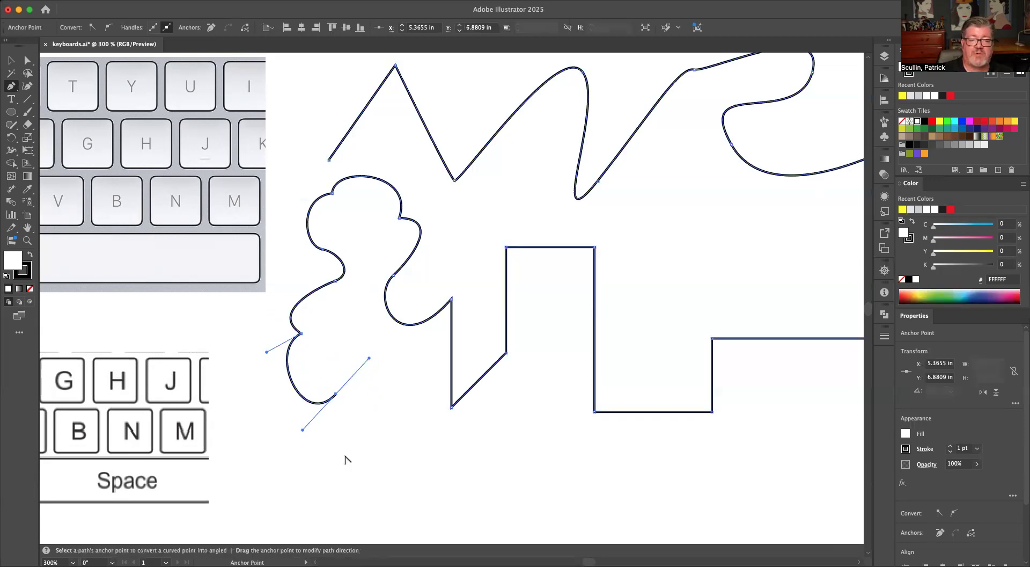
{"action": "left_click_drag", "start_coordinate": [369, 361], "coordinate": [318, 448]}
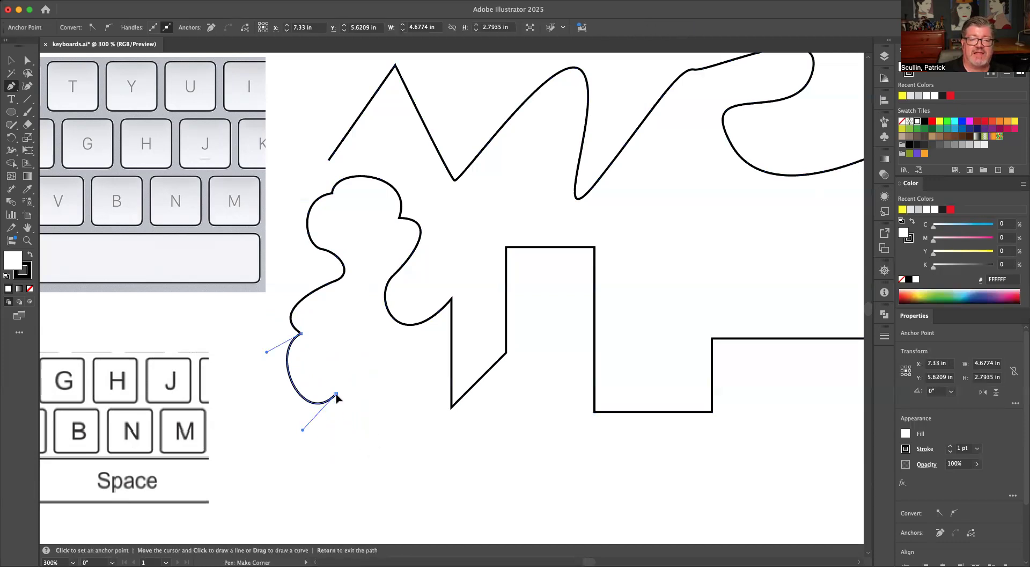
{"action": "left_click_drag", "start_coordinate": [336, 396], "coordinate": [349, 448]}
{"action": "left_click", "coordinate": [411, 428]}
{"action": "left_click_drag", "start_coordinate": [415, 407], "coordinate": [416, 402]}
{"action": "left_click_drag", "start_coordinate": [457, 443], "coordinate": [444, 475]}
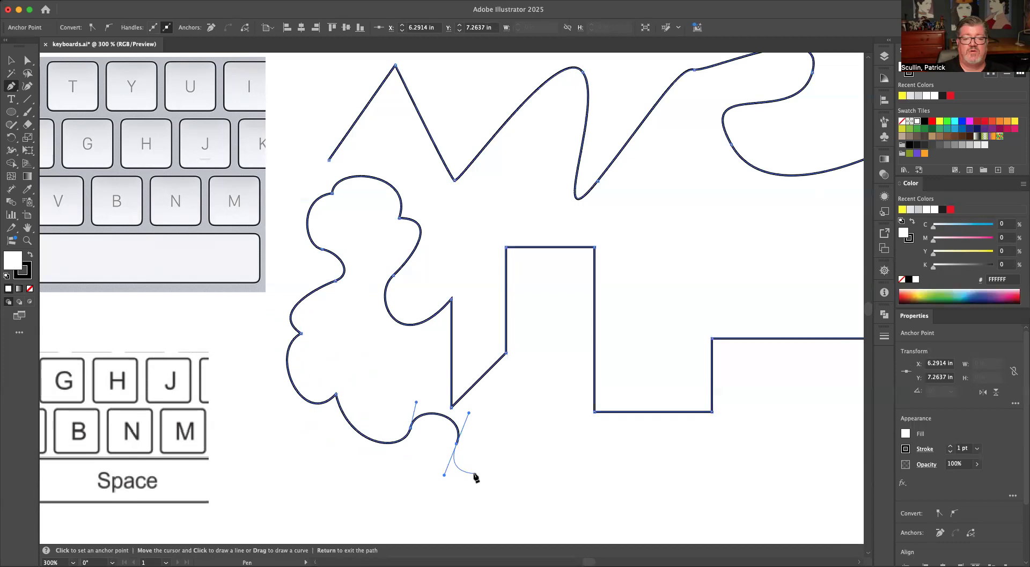
{"action": "left_click", "coordinate": [529, 426], "text": "super"}
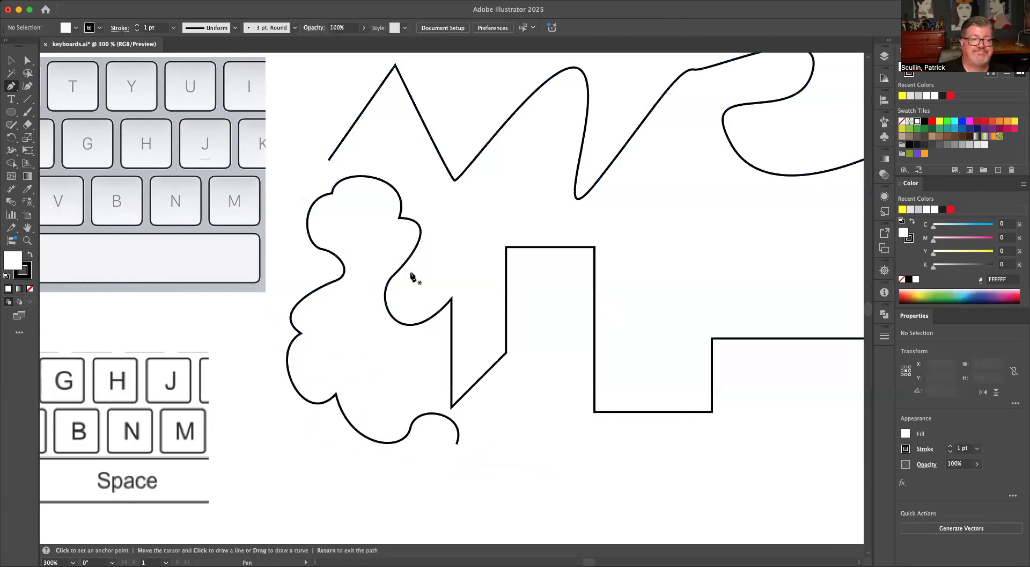
Draw two circles outward from their centres below the stepped lines, about 1.55 in and 1.09 in in diameter.
{"action": "left_click_drag", "start_coordinate": [529, 299], "coordinate": [438, 203]}
{"action": "left_click", "coordinate": [11, 112]}
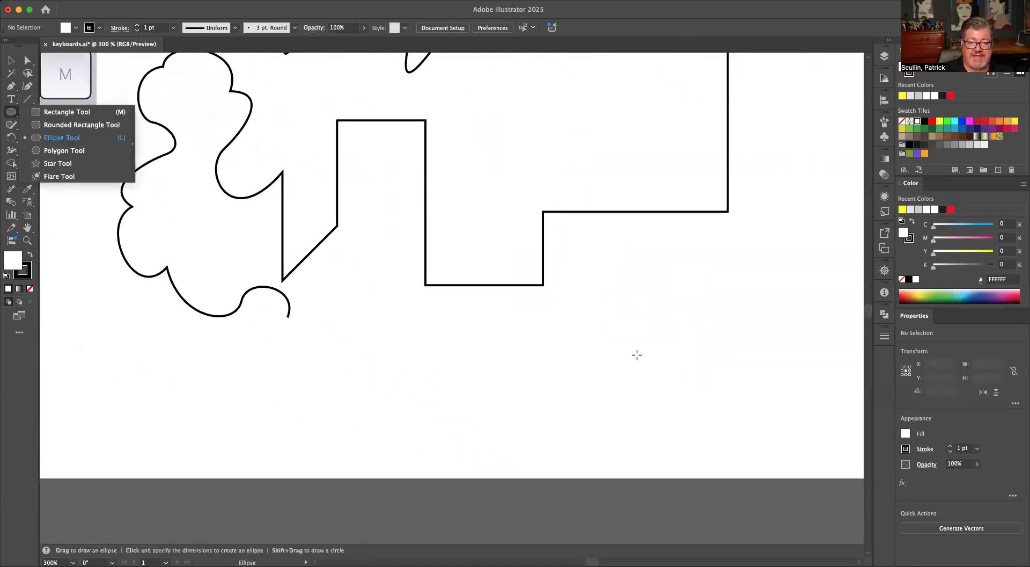
{"action": "key", "text": "super"}
{"action": "key", "text": "super"}
{"action": "key", "text": "super"}
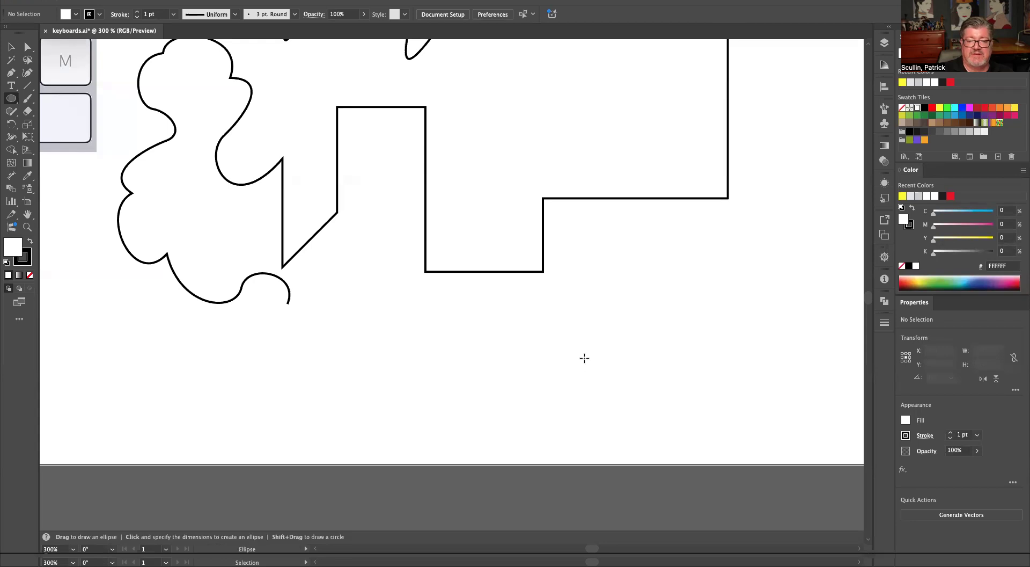
{"action": "left_click_drag", "start_coordinate": [556, 361], "coordinate": [658, 449]}
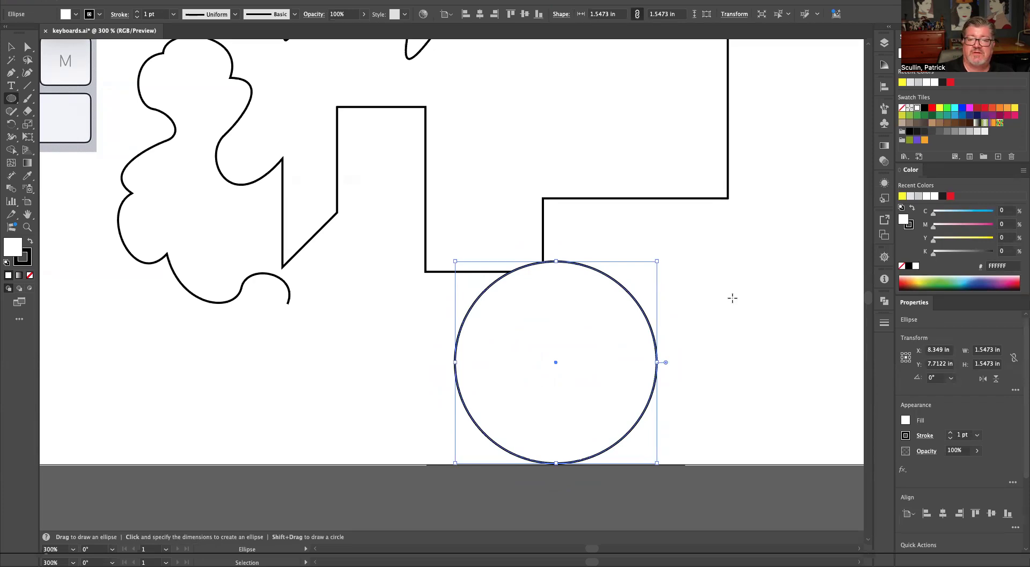
{"action": "left_click_drag", "start_coordinate": [733, 284], "coordinate": [789, 365]}
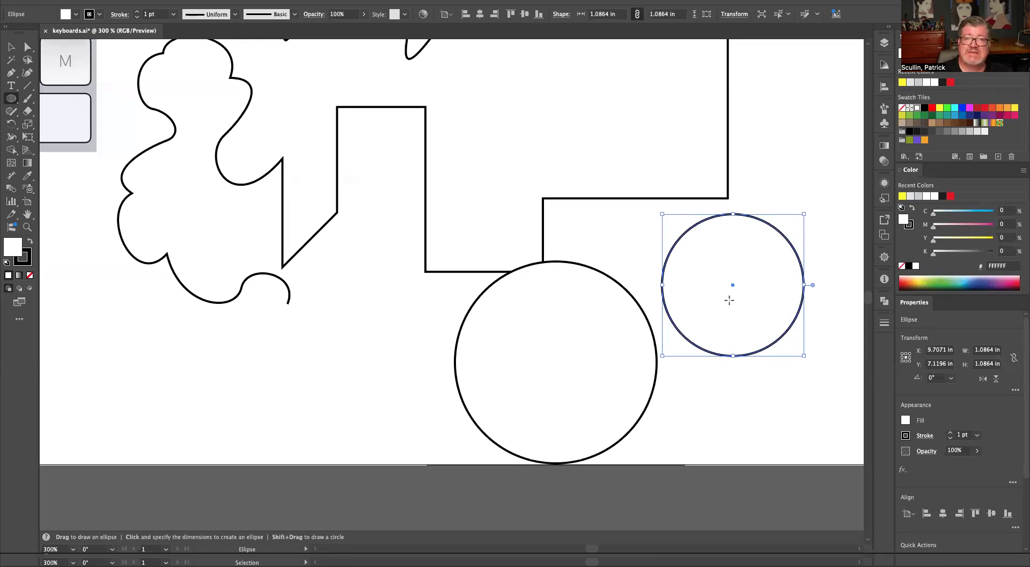
Move around the artboard to inspect the drawn path and the highlighted modifier keys on both keyboard diagrams.
{"action": "key", "text": "space"}
{"action": "left_click_drag", "start_coordinate": [348, 325], "coordinate": [537, 313]}
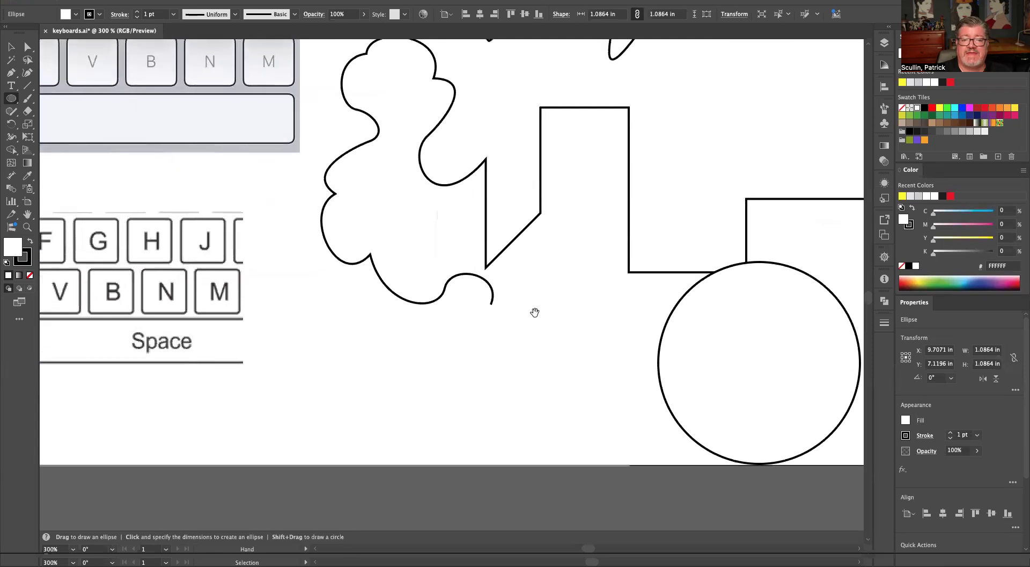
{"action": "left_click_drag", "start_coordinate": [445, 322], "coordinate": [391, 439]}
{"action": "left_click_drag", "start_coordinate": [548, 351], "coordinate": [488, 480]}
{"action": "left_click_drag", "start_coordinate": [273, 106], "coordinate": [444, 244]}
{"action": "left_click_drag", "start_coordinate": [583, 317], "coordinate": [300, 166]}
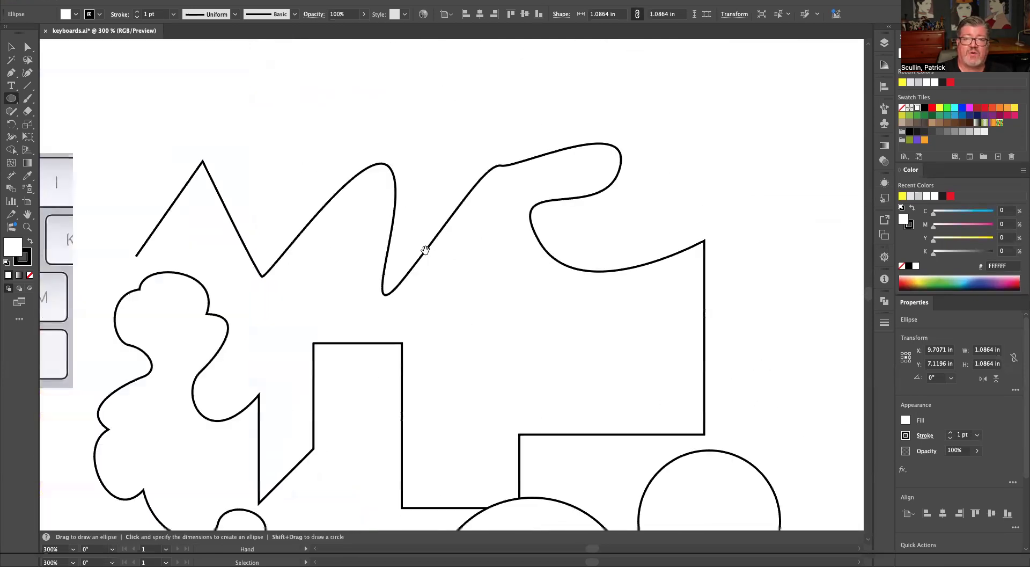
{"action": "left_click_drag", "start_coordinate": [306, 238], "coordinate": [562, 263]}
{"action": "left_click_drag", "start_coordinate": [453, 321], "coordinate": [665, 129]}
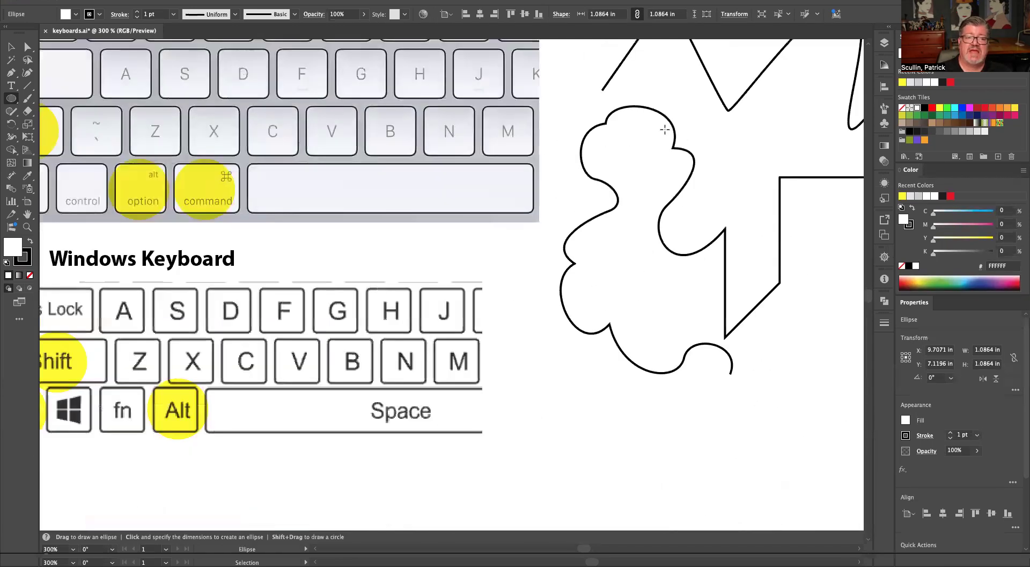
{"action": "key", "text": "space"}
{"action": "left_click_drag", "start_coordinate": [295, 233], "coordinate": [509, 211]}
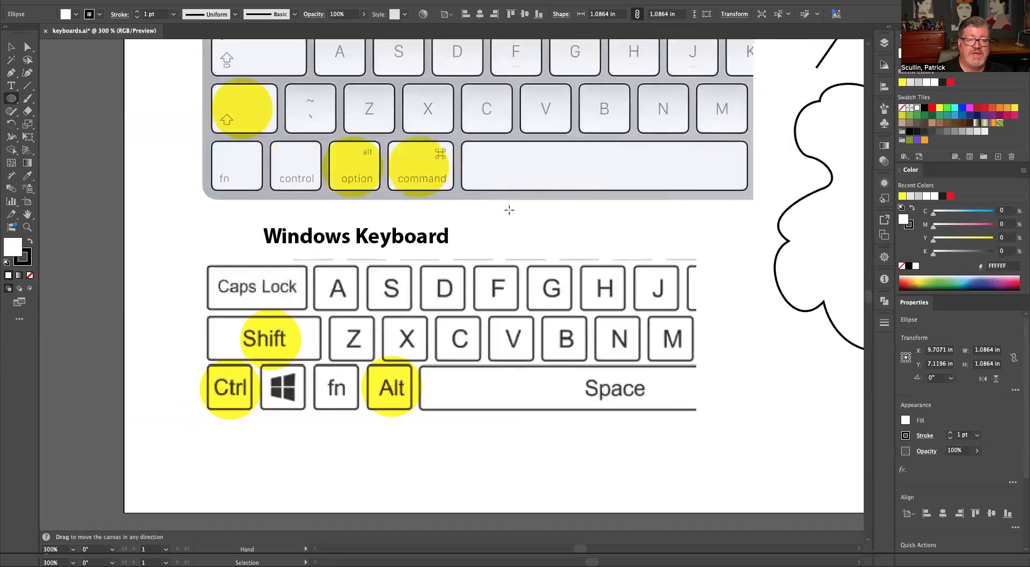